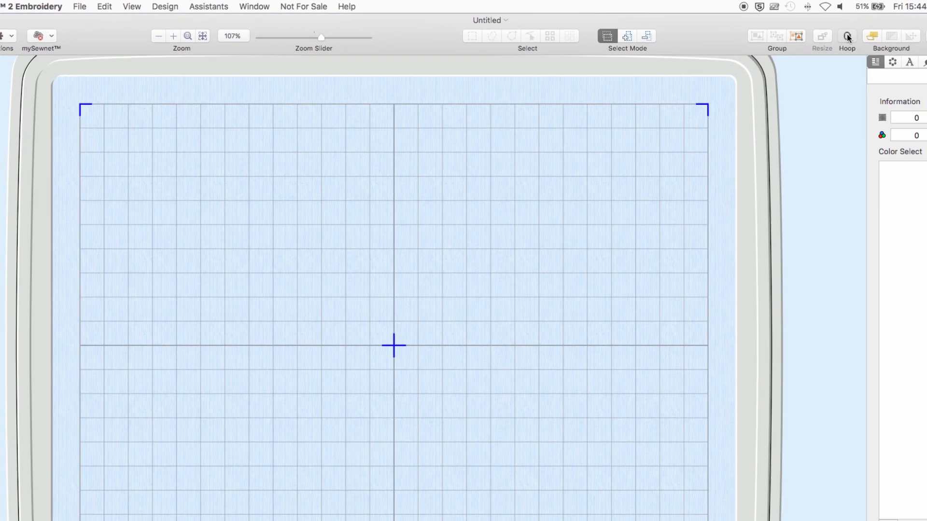
# Step: Set the hoop to the 180mm x 130mm Universal Large Hoop 1 with Natural orientation
pyautogui.click(789, 32)
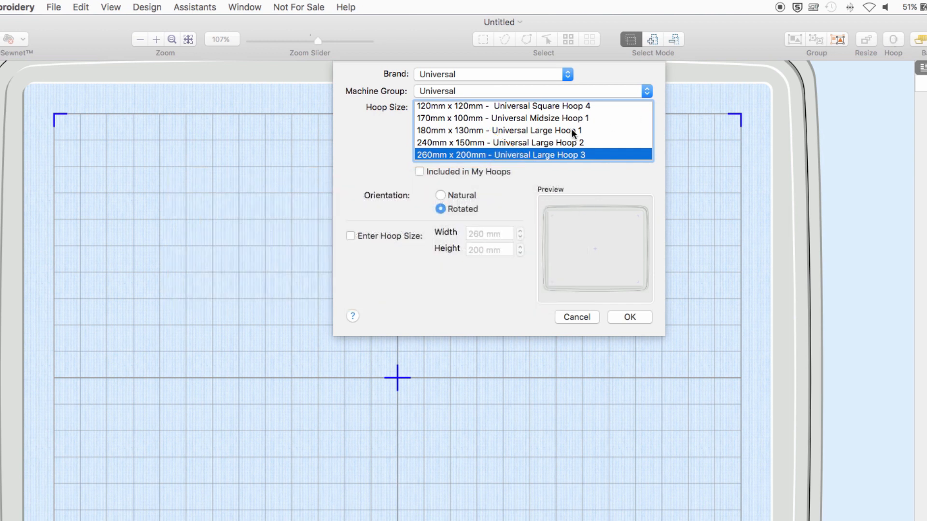
pyautogui.click(571, 129)
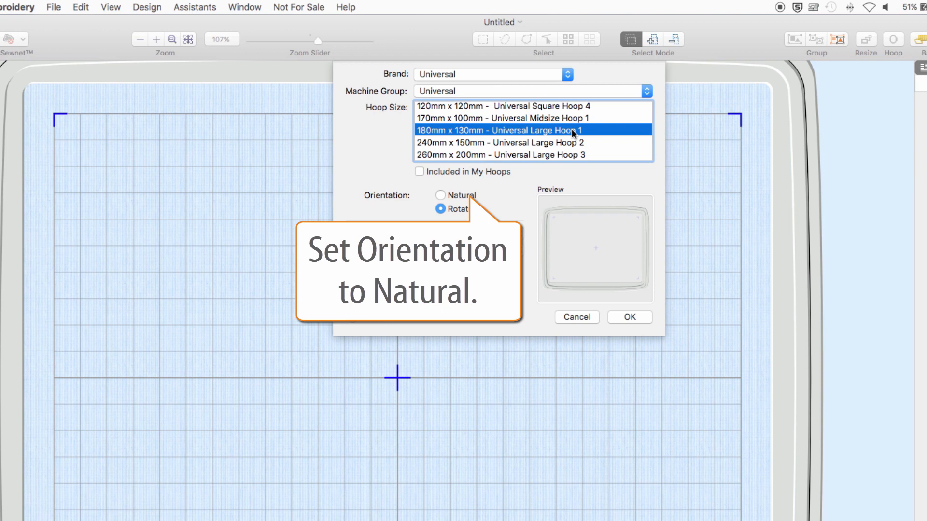
pyautogui.click(441, 196)
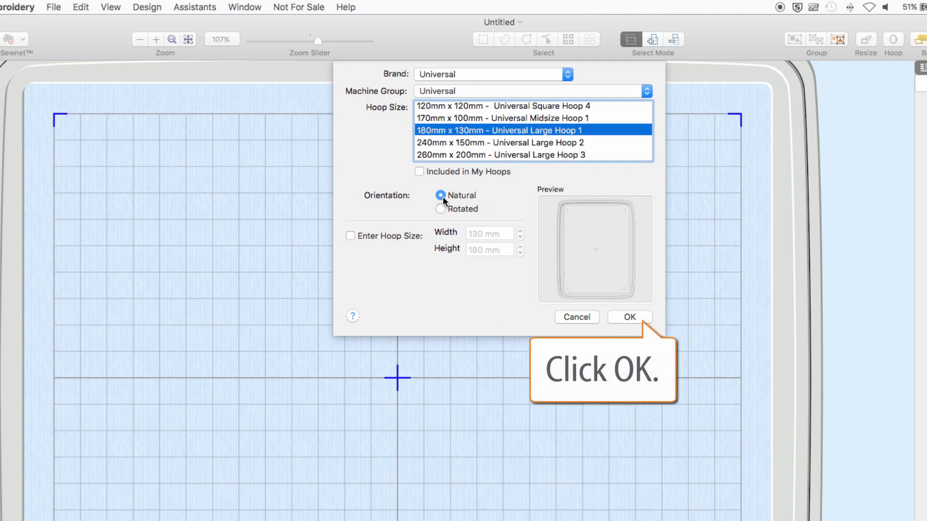
pyautogui.click(635, 318)
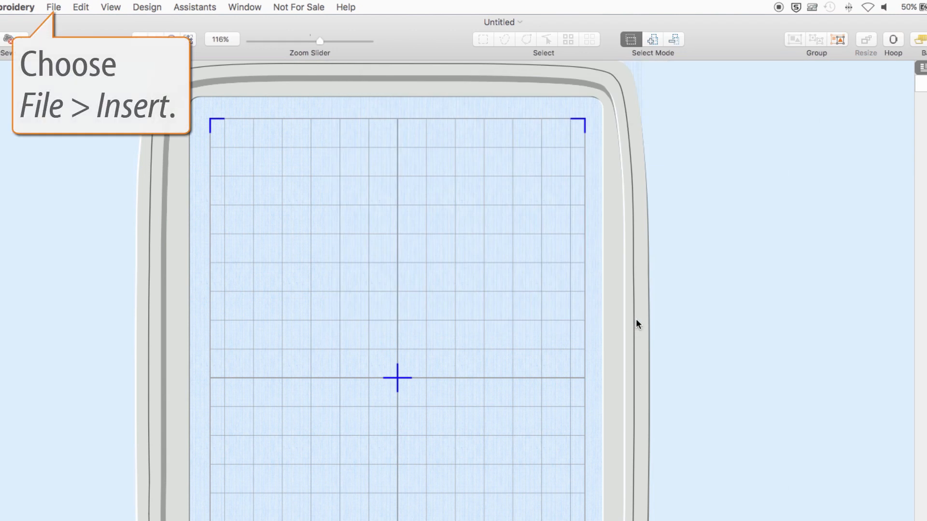
# Step: Insert the Biplane.vp4 design from the Premier+2Emb/Stitch2/Transport samples folder
pyautogui.click(54, 8)
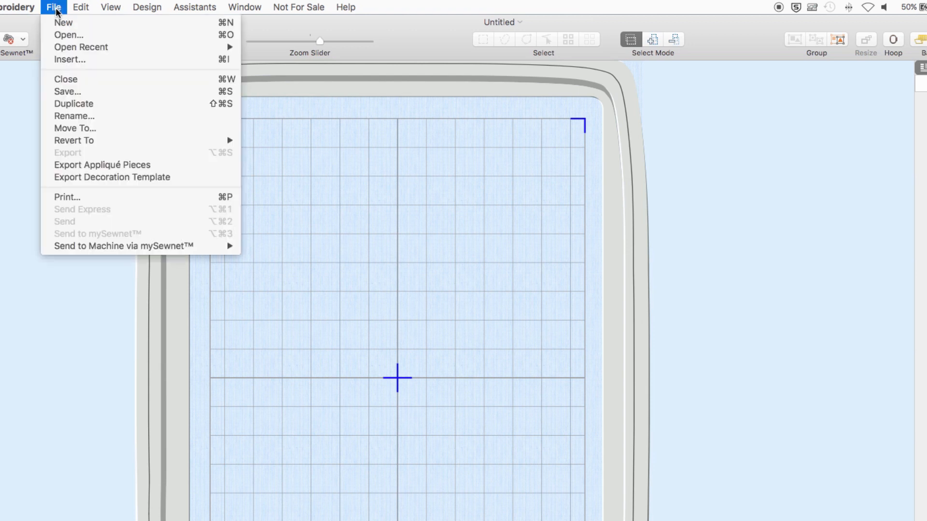
pyautogui.click(82, 60)
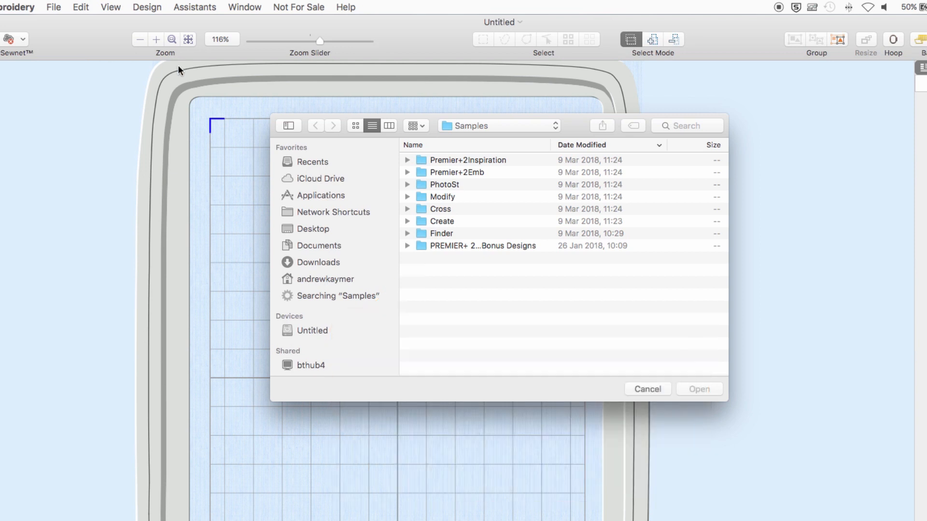
pyautogui.doubleClick(454, 172)
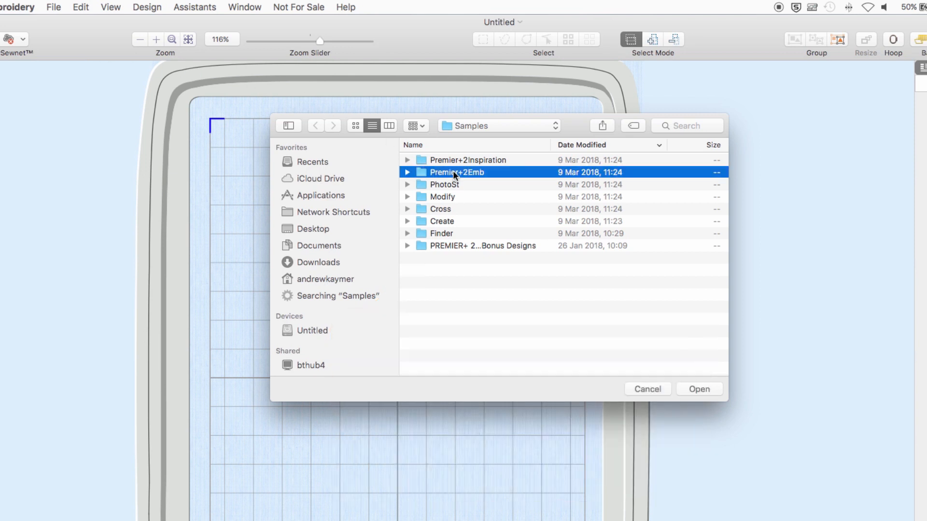
pyautogui.click(452, 172)
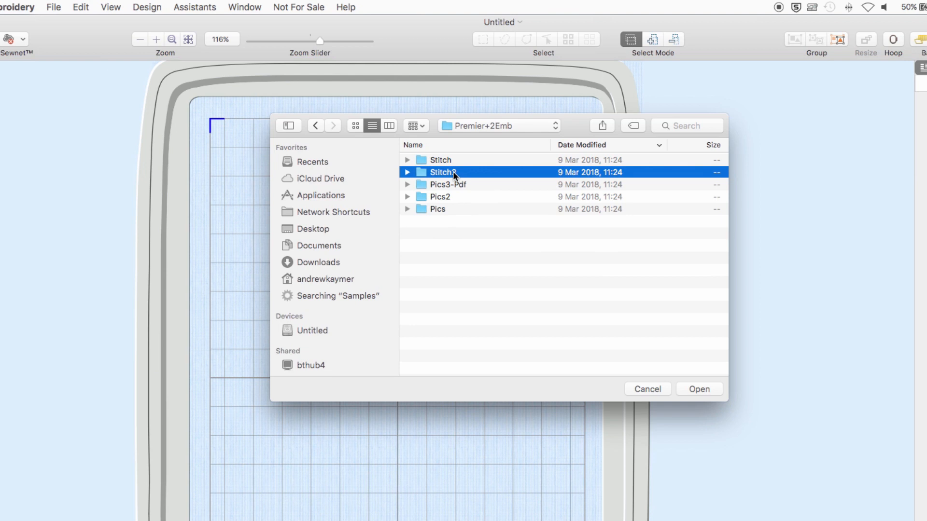
pyautogui.doubleClick(453, 172)
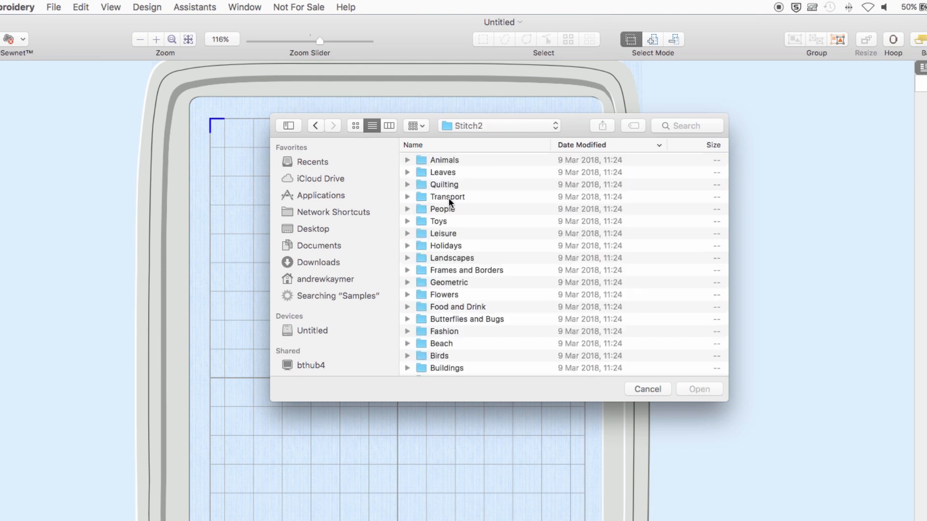
pyautogui.click(448, 198)
pyautogui.doubleClick(448, 198)
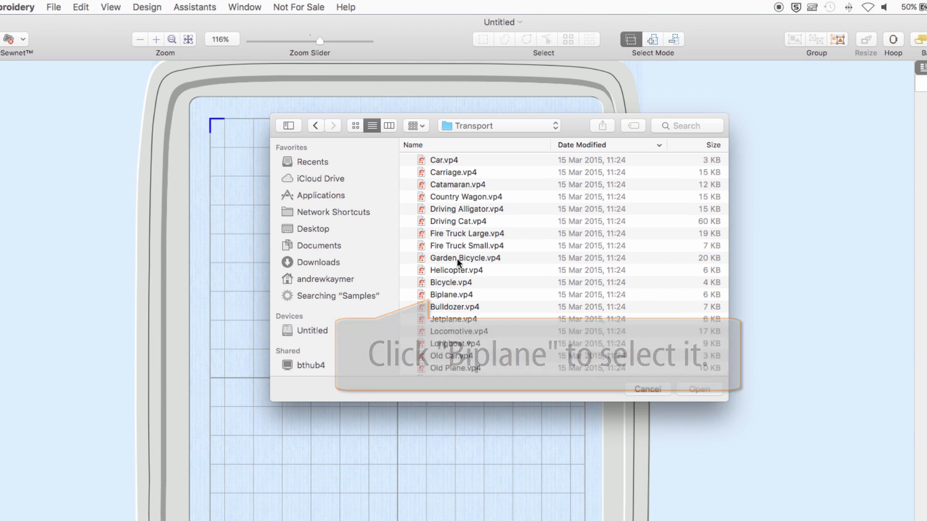
pyautogui.click(447, 295)
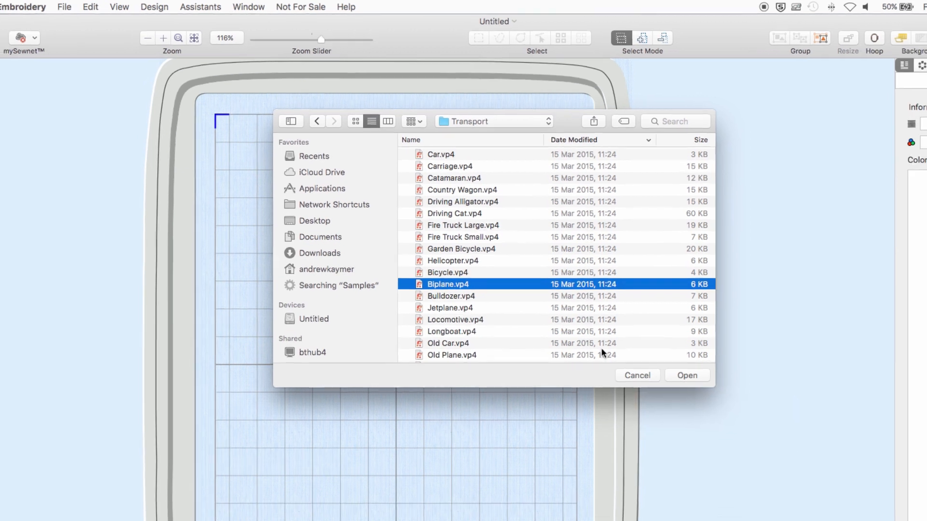
pyautogui.click(687, 376)
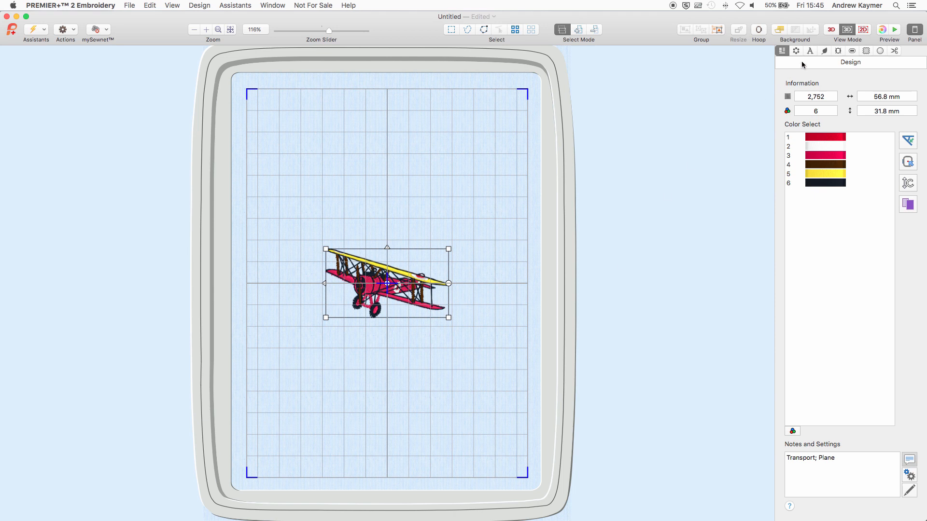
# Step: Choose the circular appliqué frame, the second one in Applique Shields 1, for the biplane
pyautogui.click(838, 51)
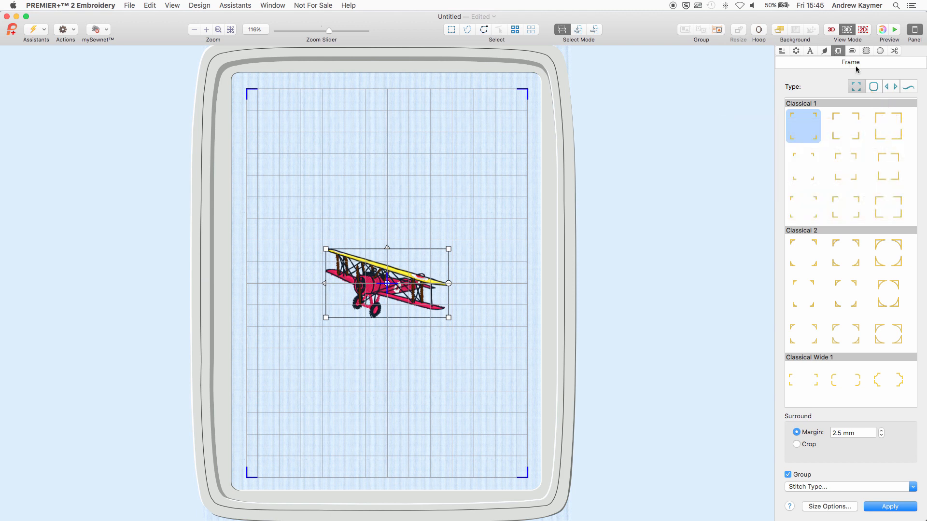
pyautogui.click(878, 89)
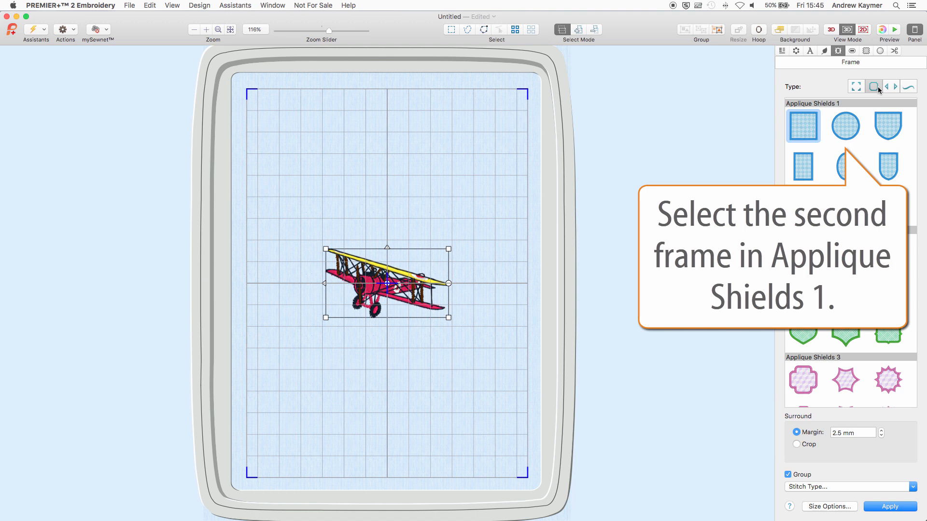
pyautogui.click(845, 132)
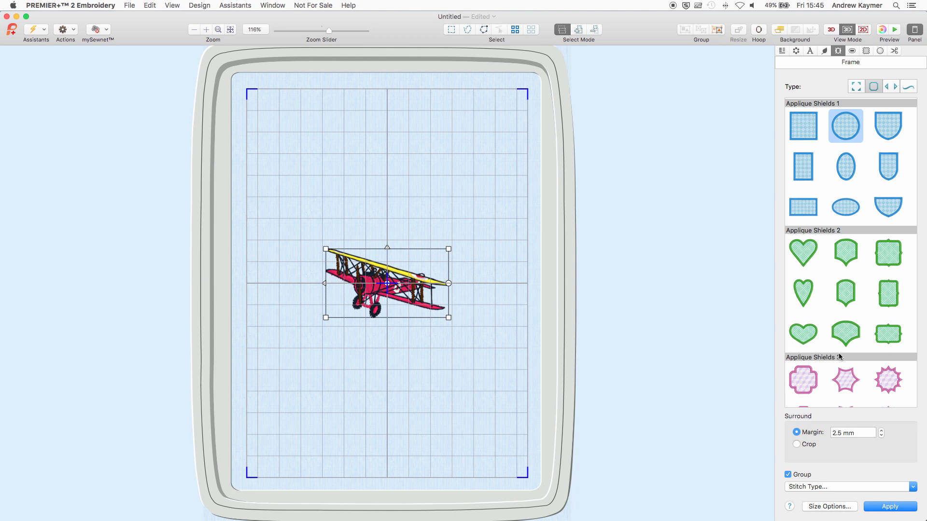
# Step: Set the frame's appliqué fabric to Checkers Round 1 - 18 from General/Checkerboard and apply the frame around the biplane
pyautogui.click(869, 488)
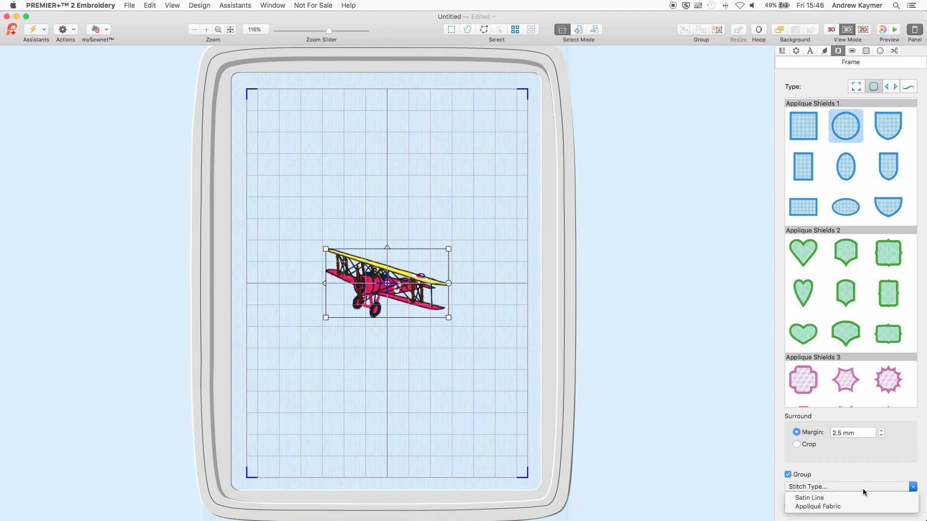
pyautogui.click(842, 507)
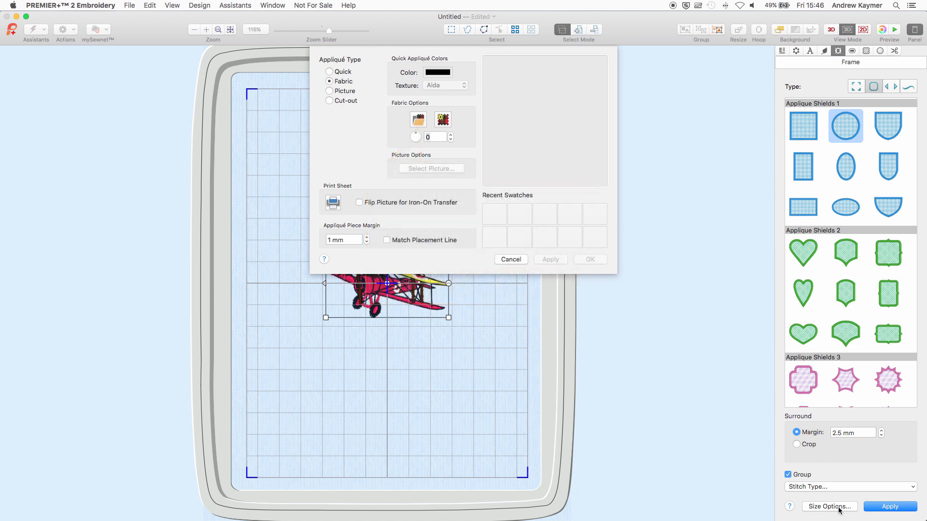
pyautogui.click(418, 120)
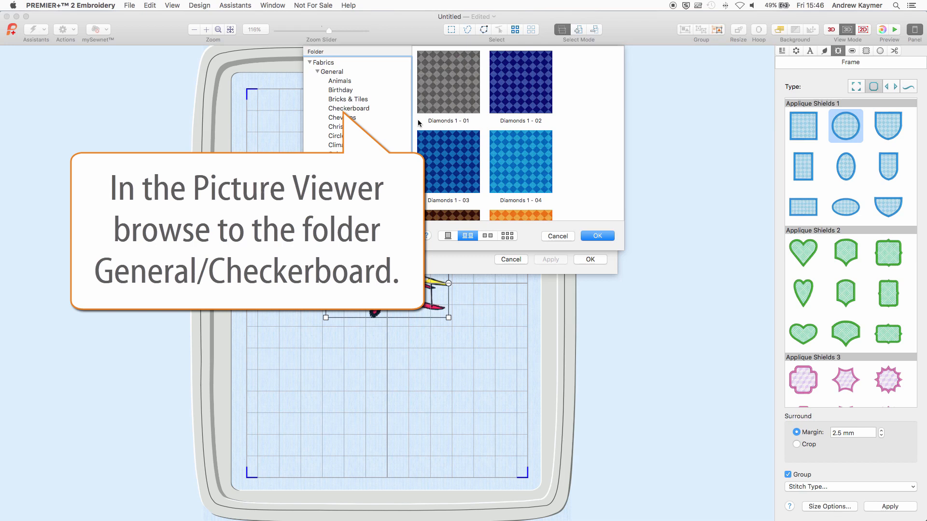
pyautogui.click(337, 109)
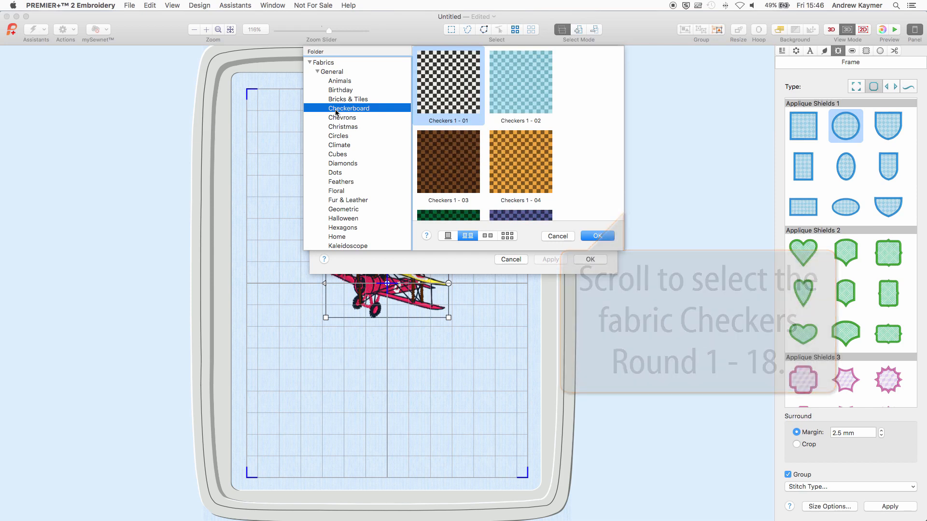
pyautogui.scroll(-15, 517, 188)
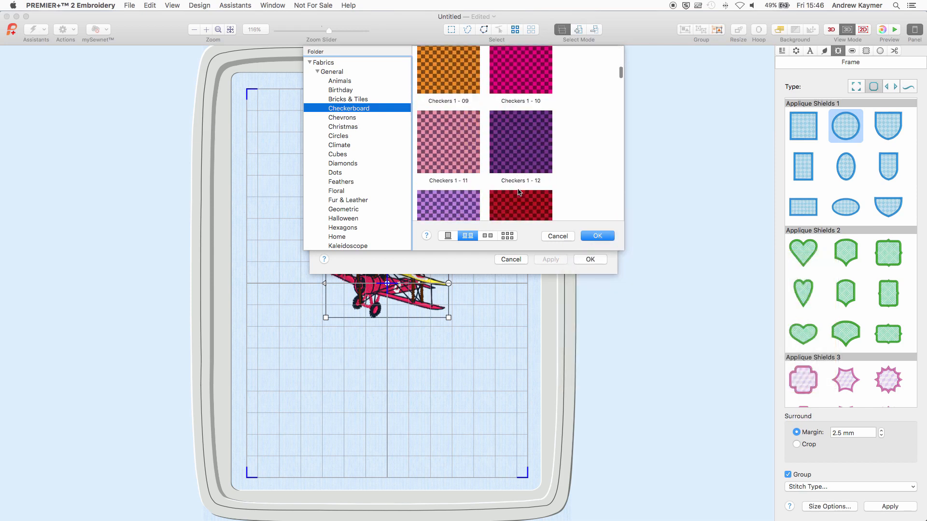
pyautogui.scroll(-20, 518, 192)
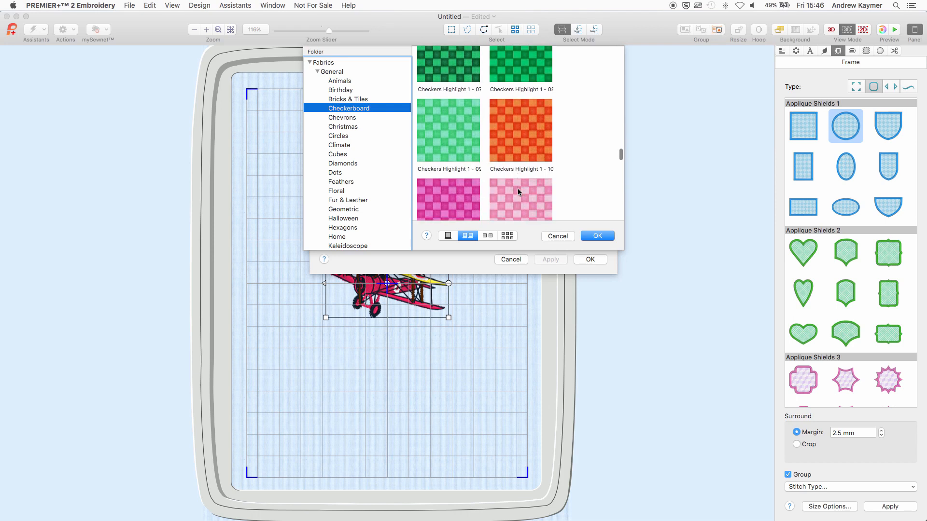
pyautogui.scroll(-12, 518, 191)
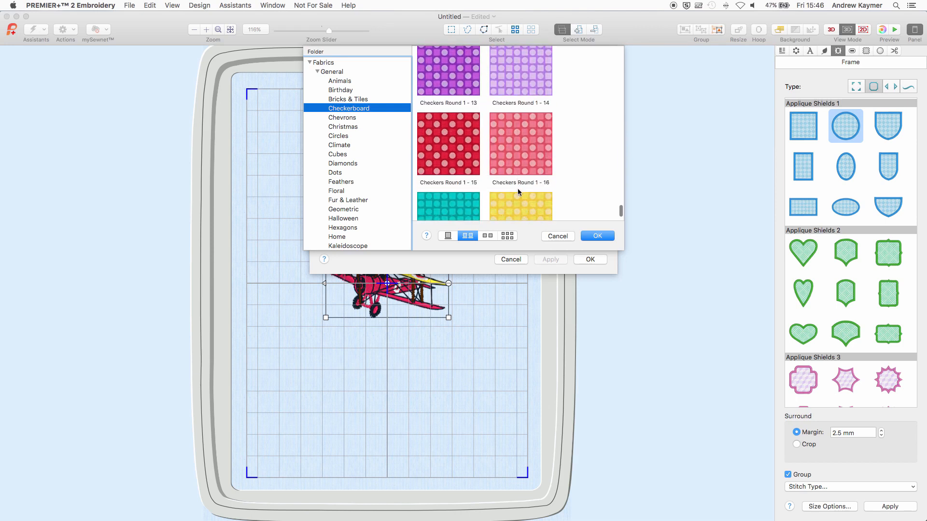
pyautogui.click(517, 191)
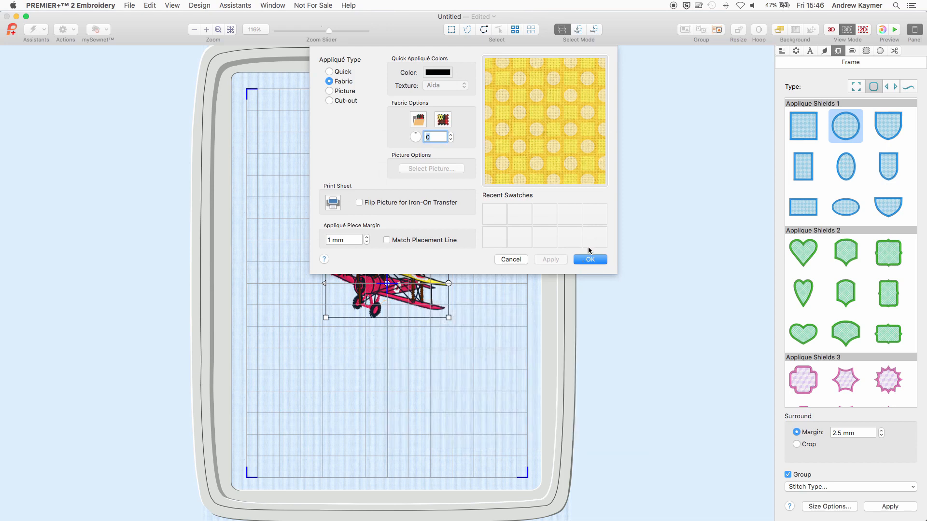
pyautogui.click(587, 261)
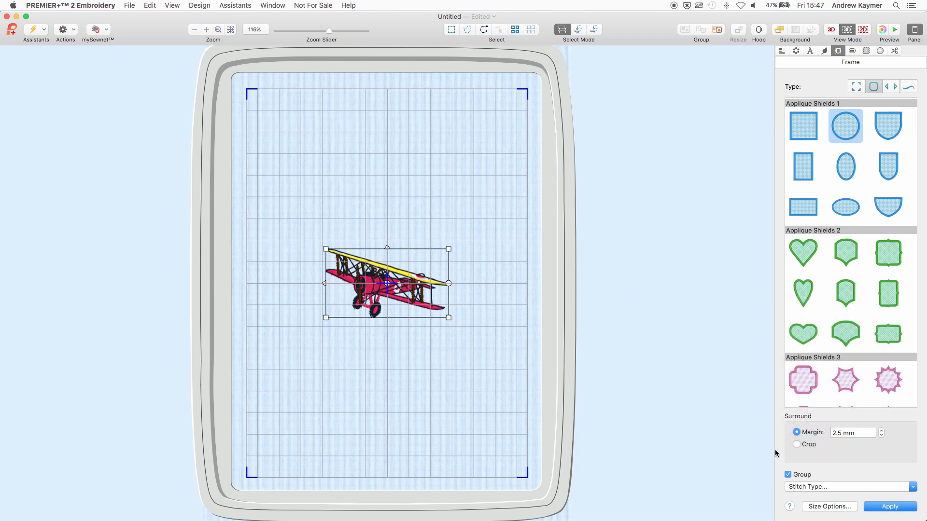
pyautogui.click(896, 507)
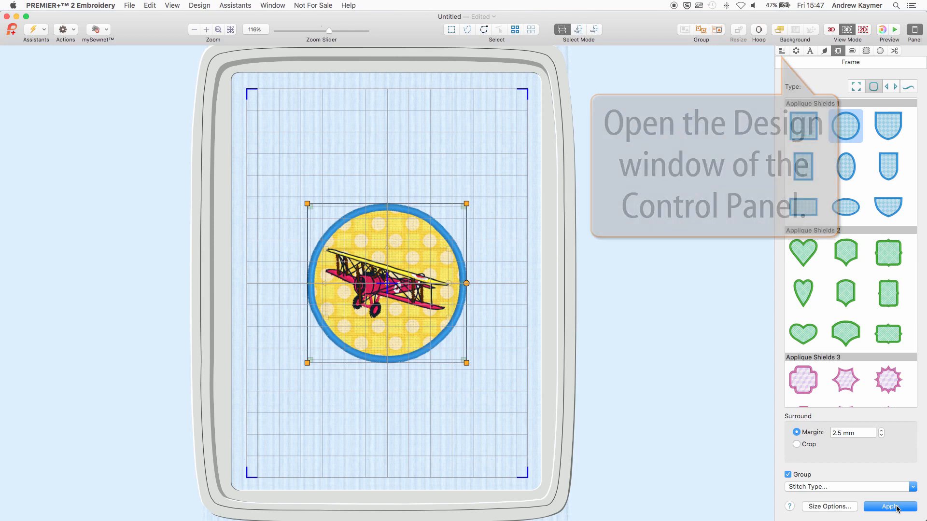
# Step: Change the circular frame's border thread, color 1, to the thread matching the Cantaloupe color pencil
pyautogui.click(782, 51)
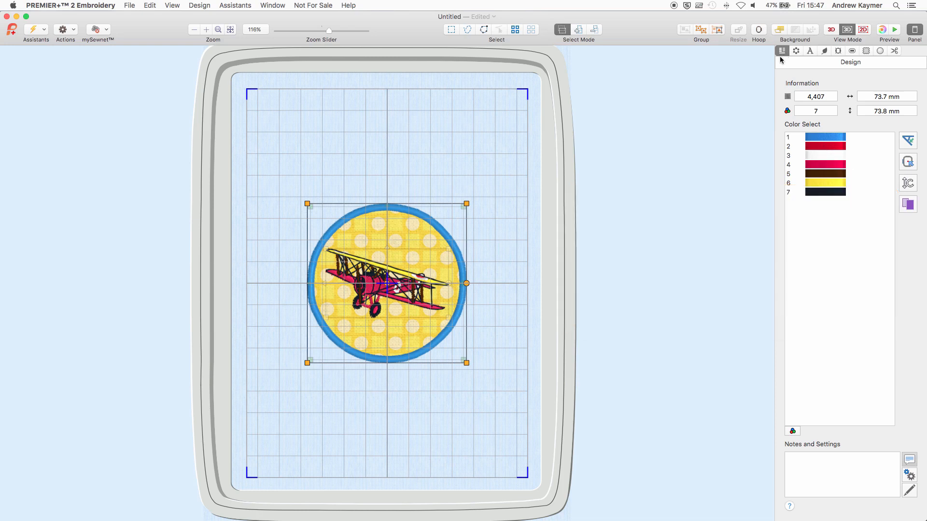
pyautogui.keyDown('ctrl'); pyautogui.click(830, 139); pyautogui.keyUp('ctrl')
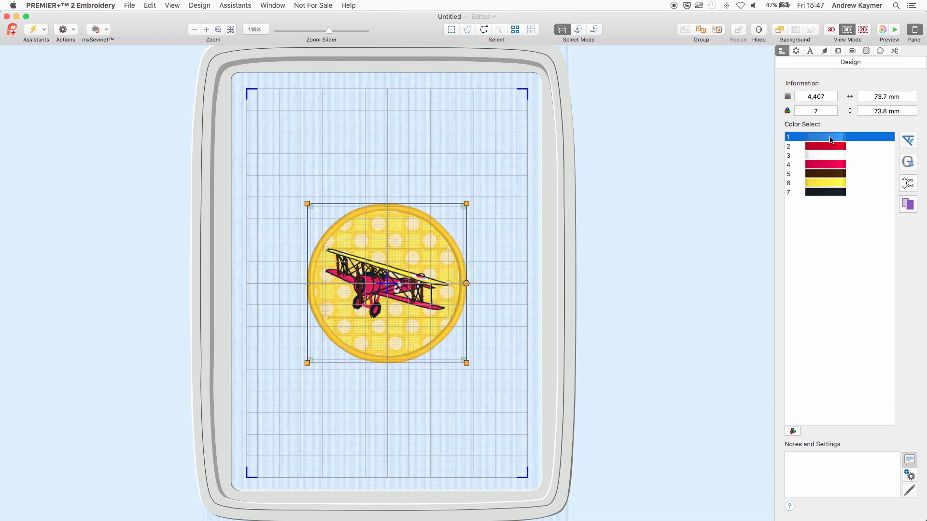
pyautogui.doubleClick(830, 139)
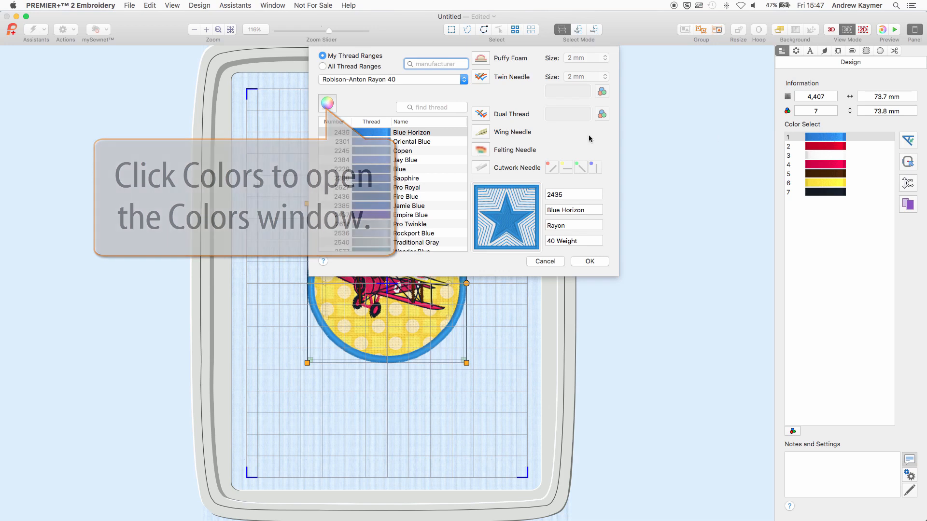
pyautogui.click(327, 103)
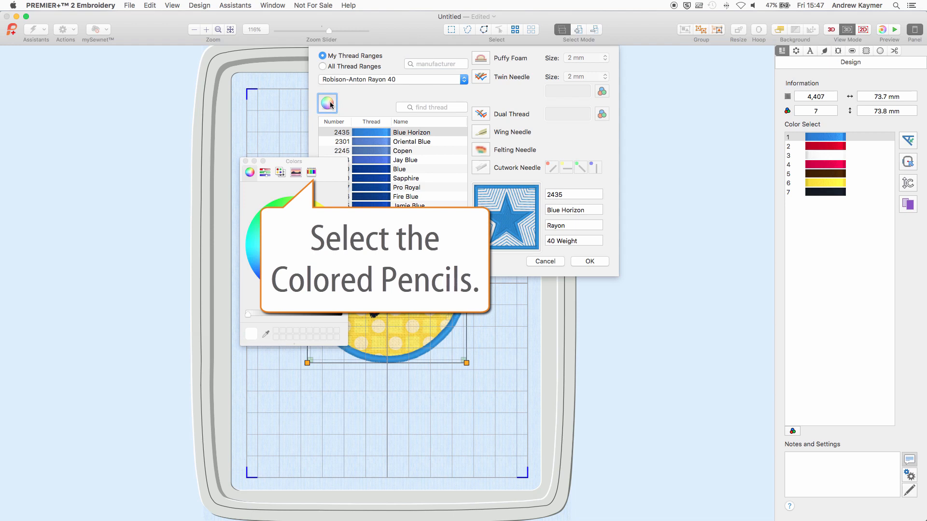
pyautogui.click(311, 173)
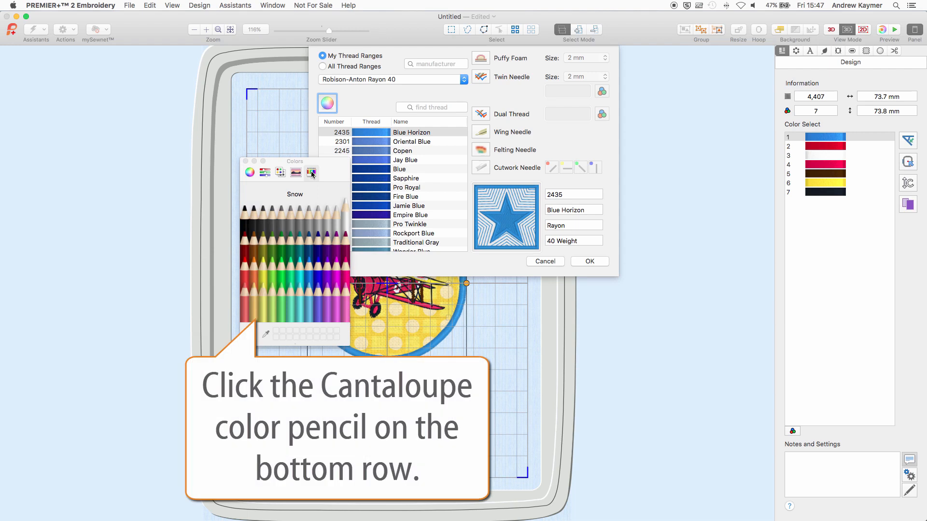
pyautogui.click(252, 292)
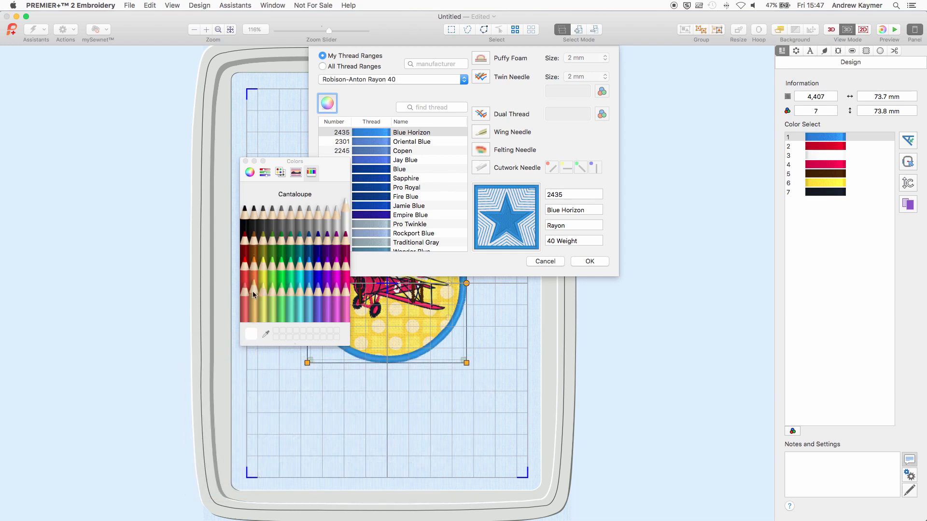
pyautogui.click(253, 297)
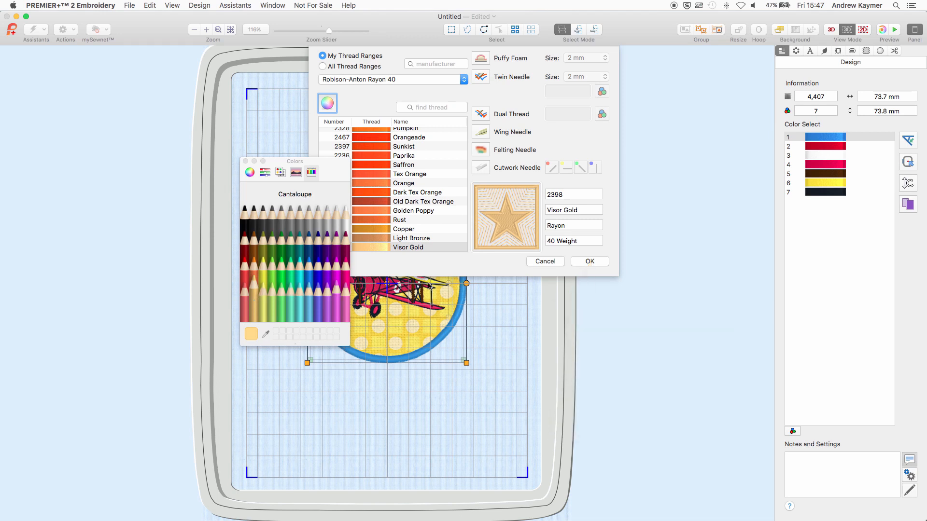
pyautogui.click(602, 262)
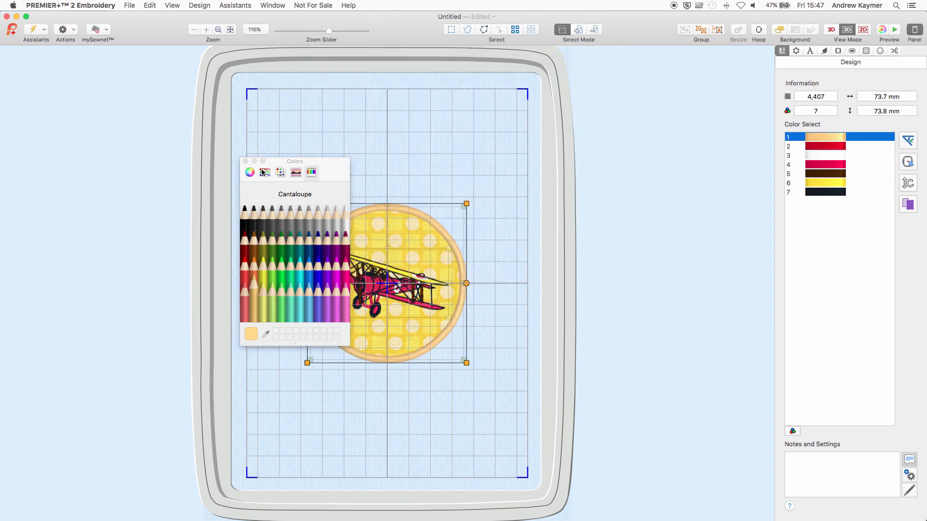
pyautogui.click(246, 161)
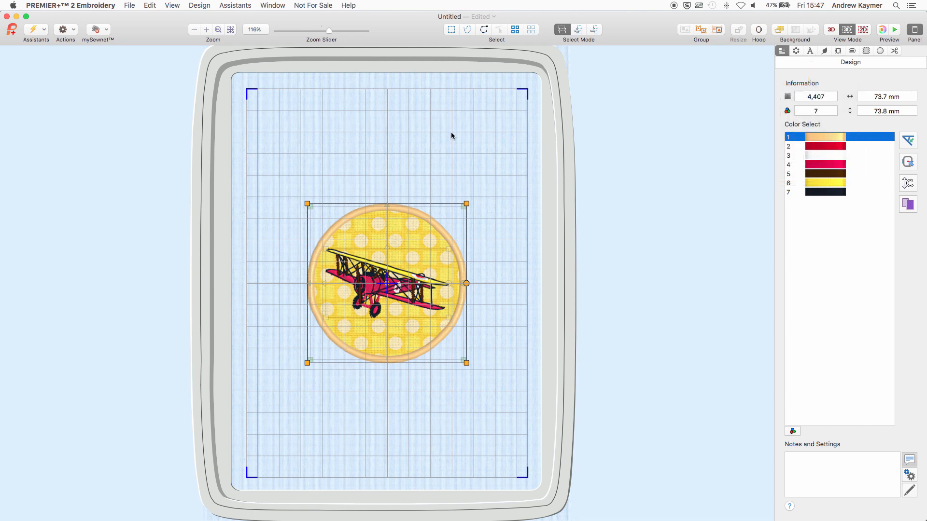
# Step: Find the Carlton UC 15-45mm font by searching for "carl" and choose it for the lettering
pyautogui.click(809, 50)
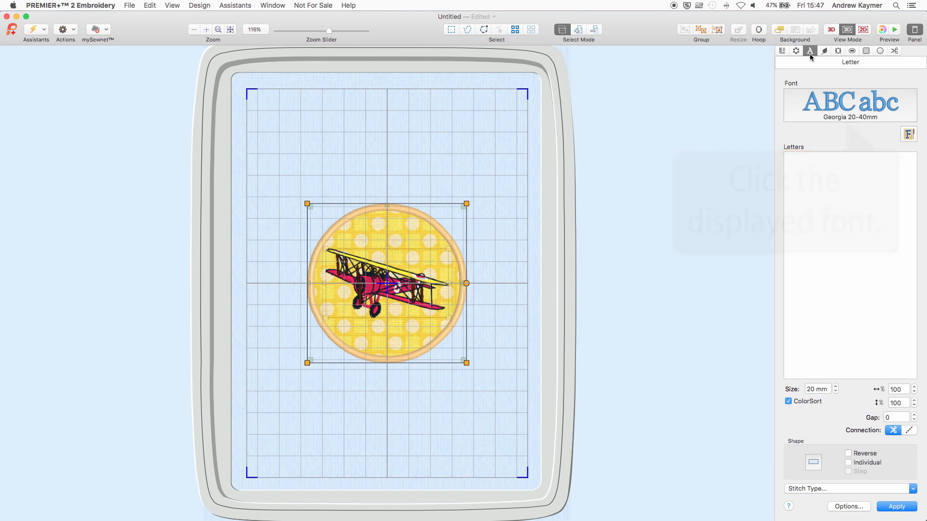
pyautogui.click(832, 111)
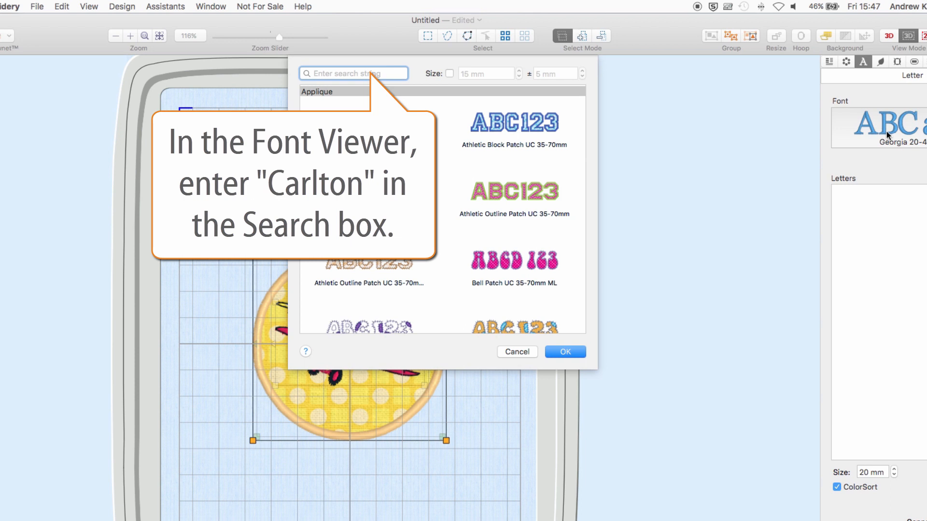
pyautogui.write('carl')
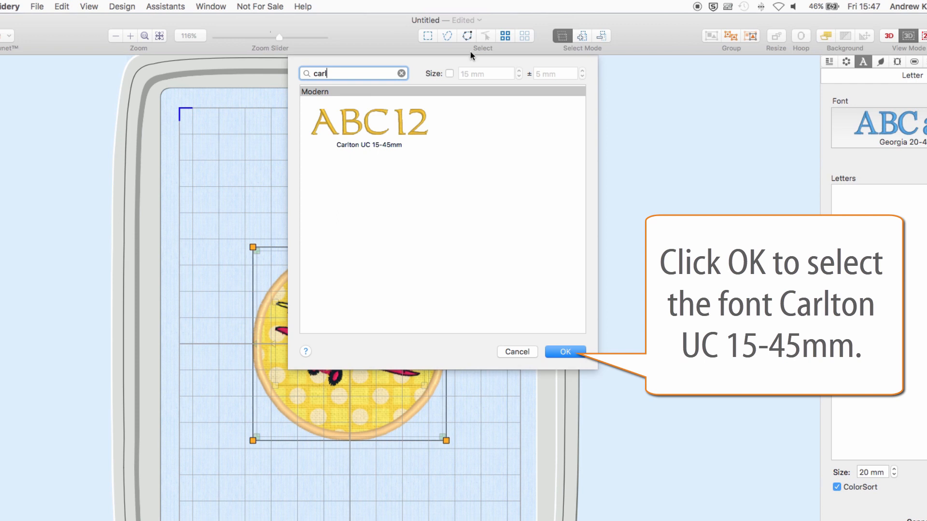
pyautogui.click(352, 126)
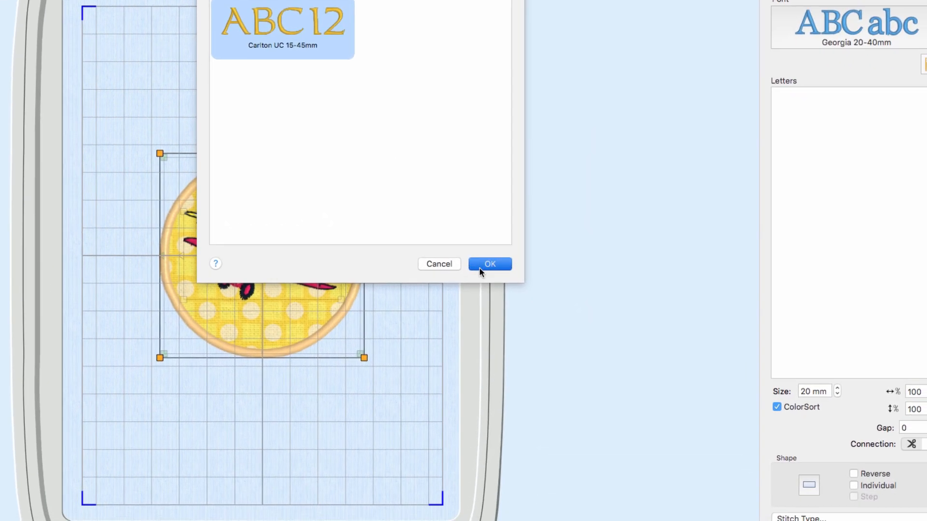
pyautogui.click(488, 264)
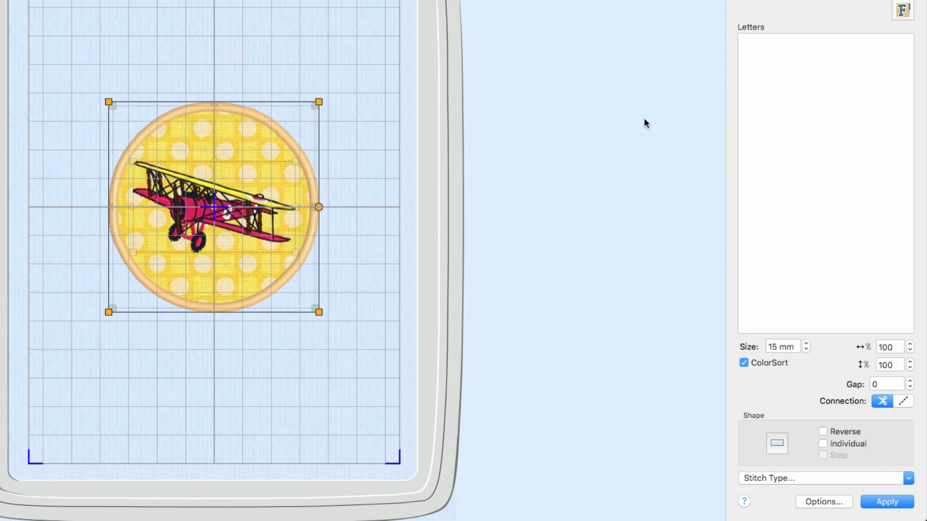
# Step: Enter the lettering text on two lines, "Champion" and below it "Dad"
pyautogui.click(778, 39)
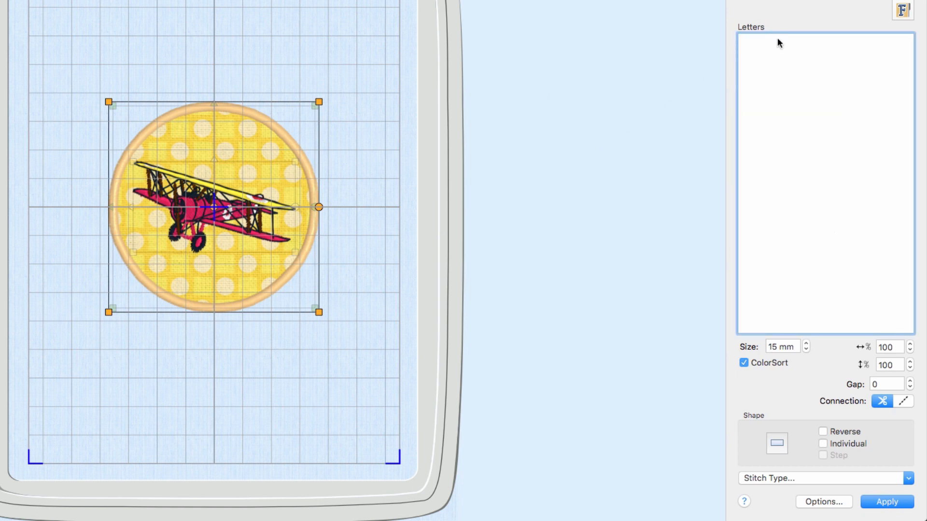
pyautogui.write('Champion')
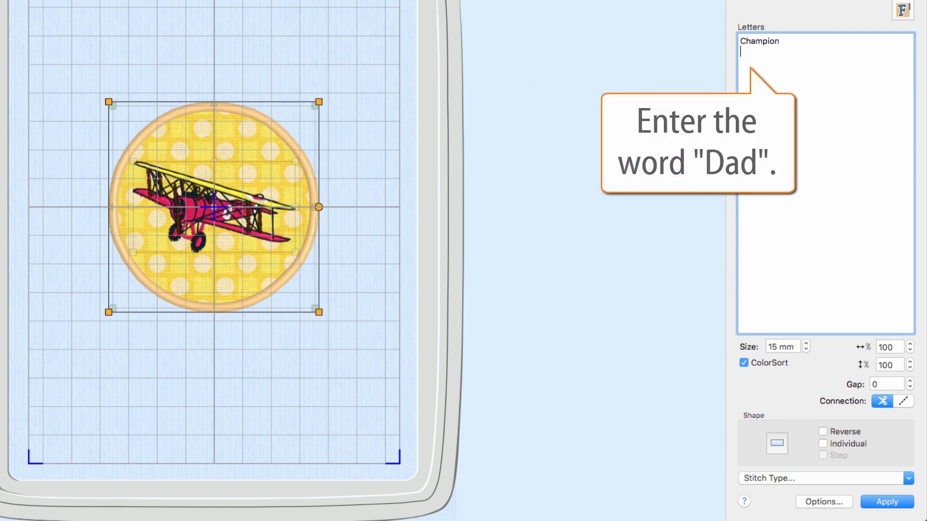
pyautogui.write('Da')
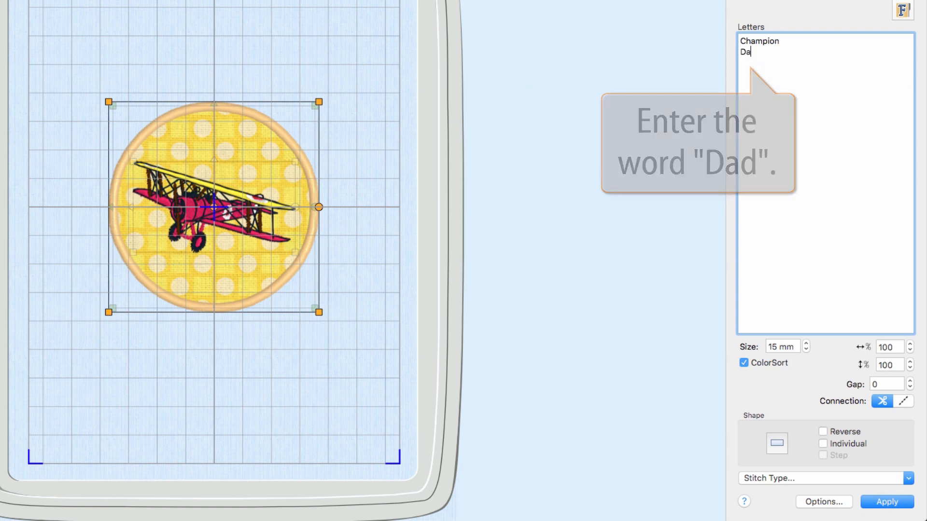
pyautogui.write('d')
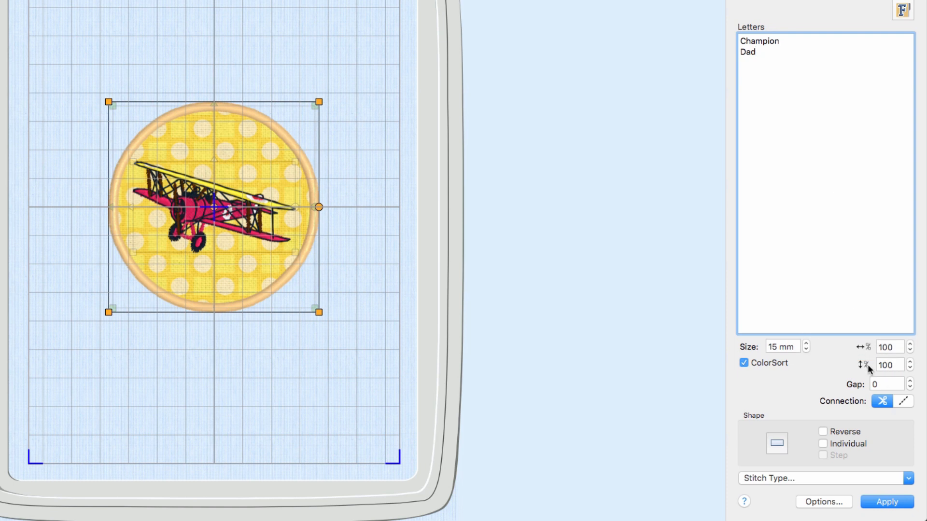
# Step: Set the gap between the letters to 10
pyautogui.click(909, 381)
pyautogui.click(910, 380)
pyautogui.click(910, 381)
pyautogui.click(910, 381)
pyautogui.click(910, 381)
pyautogui.click(910, 381)
pyautogui.click(910, 380)
pyautogui.click(910, 380)
pyautogui.click(910, 381)
pyautogui.click(910, 381)
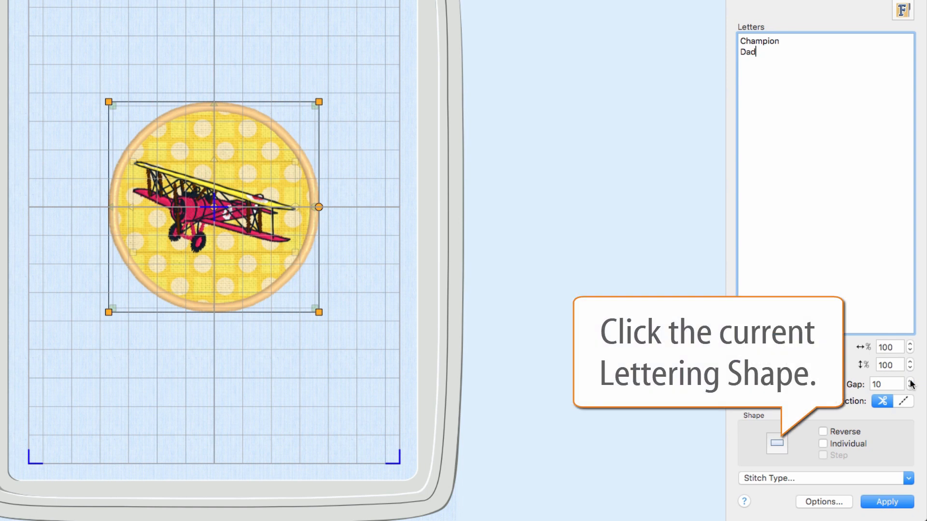
# Step: Apply the lettering in the Full Circle shape around the biplane and shrink its circle closer to the appliqué frame
pyautogui.click(778, 443)
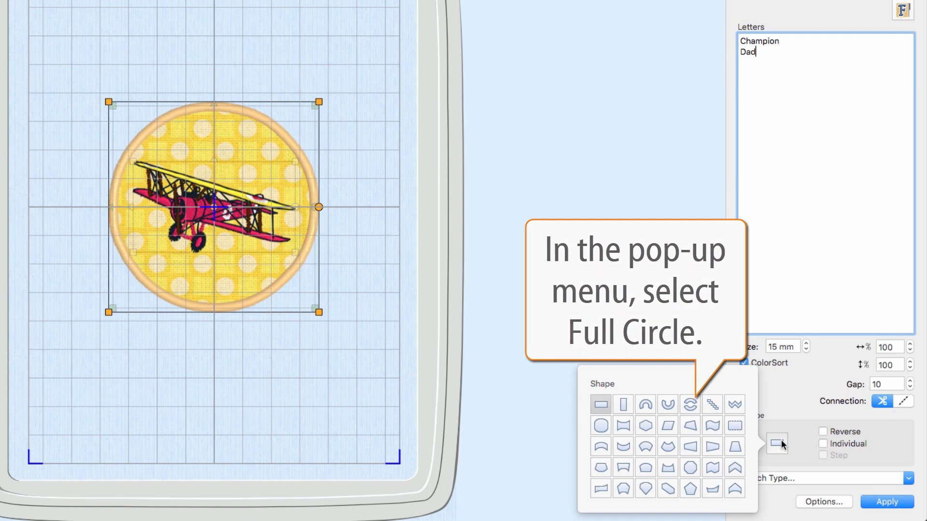
pyautogui.click(690, 405)
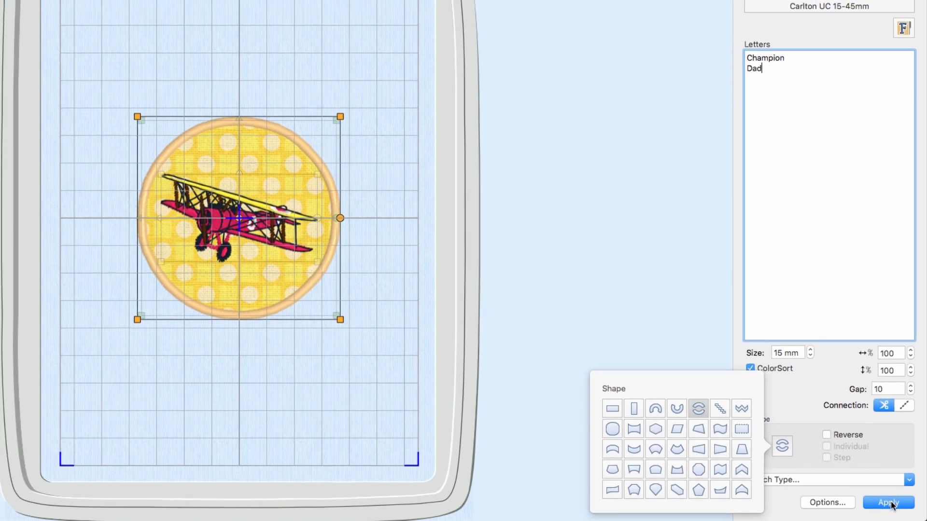
pyautogui.click(891, 504)
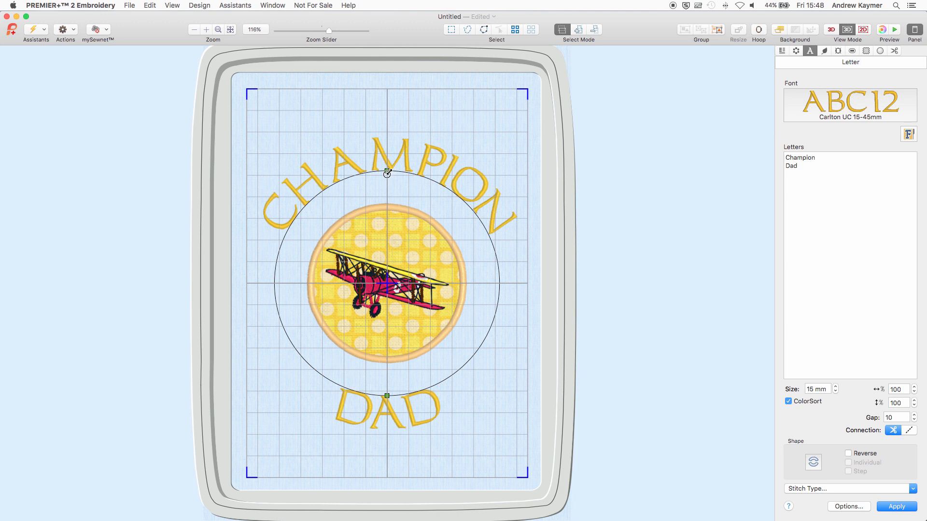
pyautogui.moveTo(386, 172); pyautogui.dragTo(387, 188)
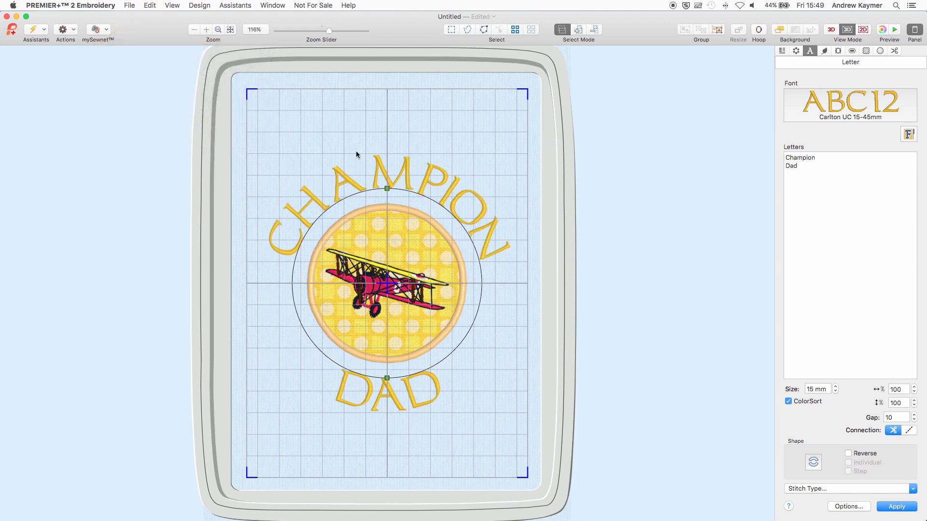
# Step: Save the embroidery as "Champion Dad" in the My Designs folder
pyautogui.click(128, 6)
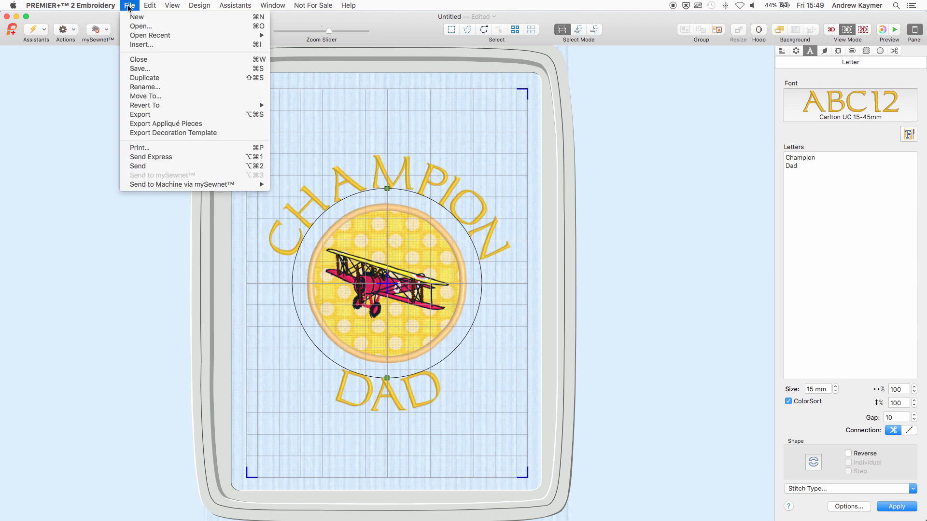
pyautogui.click(138, 69)
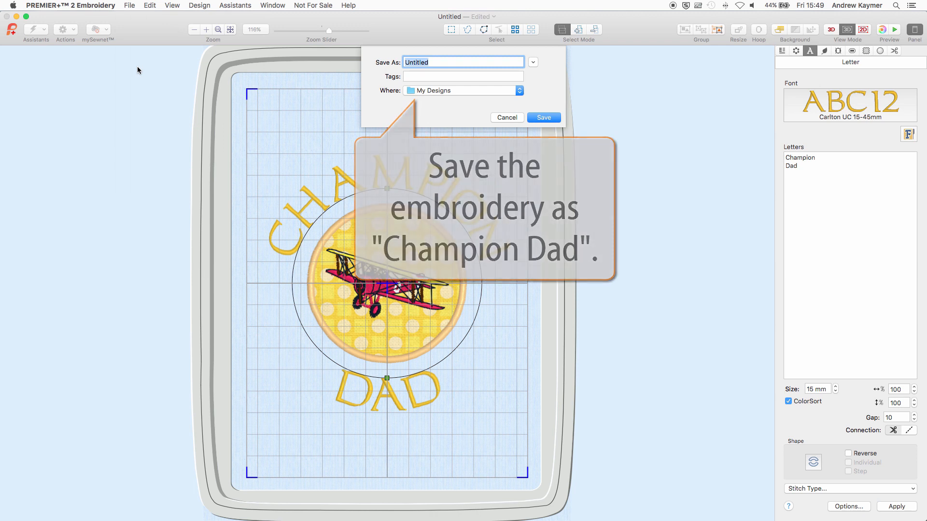
pyautogui.write('Ch')
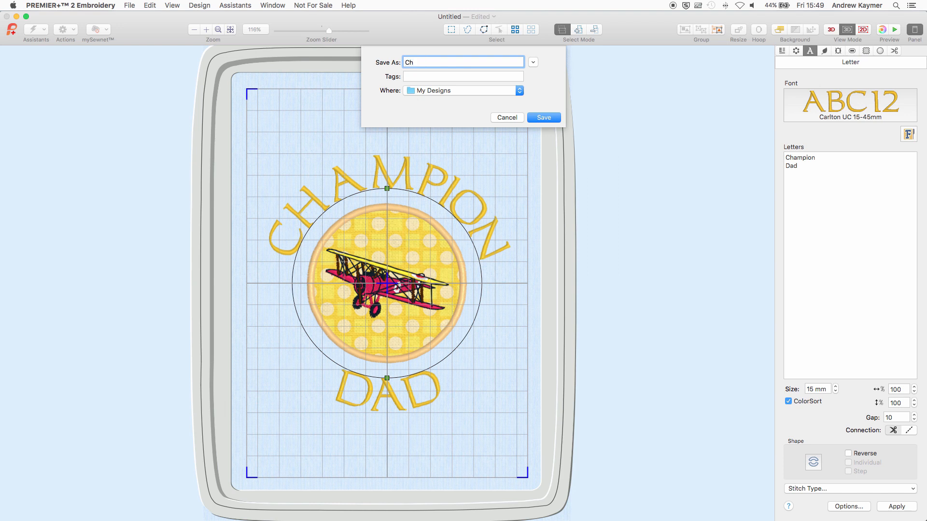
pyautogui.write('ampion Dad')
pyautogui.click(546, 120)
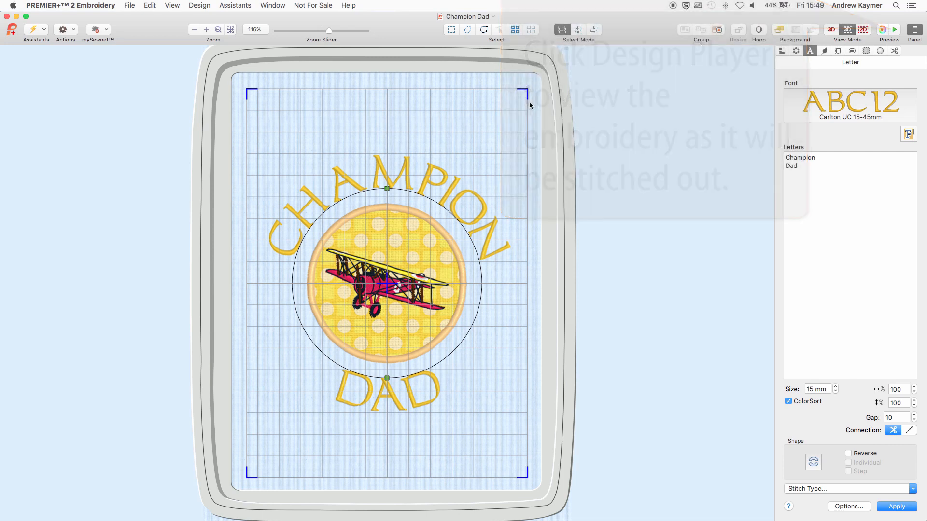
# Step: Play the embroidery's stitch-out in the Design Player and fast-forward the playback
pyautogui.click(897, 31)
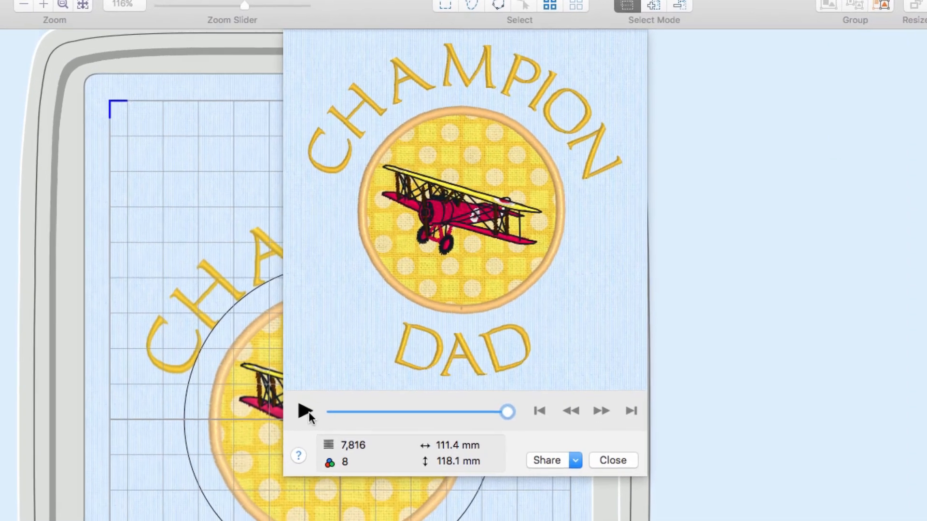
pyautogui.click(306, 412)
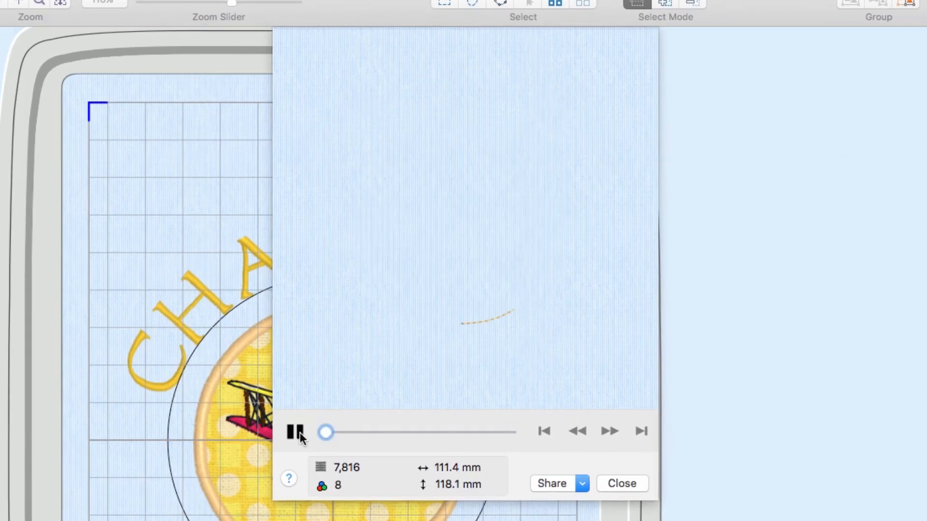
pyautogui.click(610, 432)
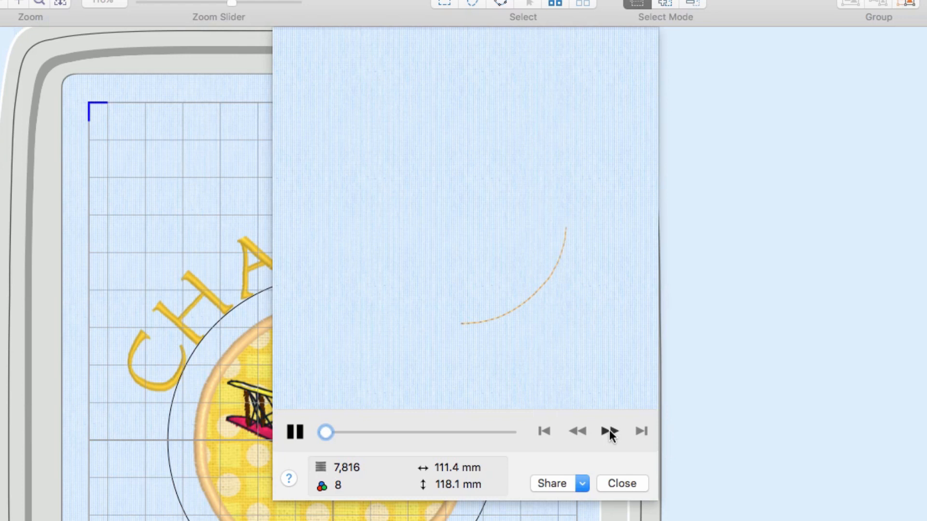
pyautogui.click(610, 432)
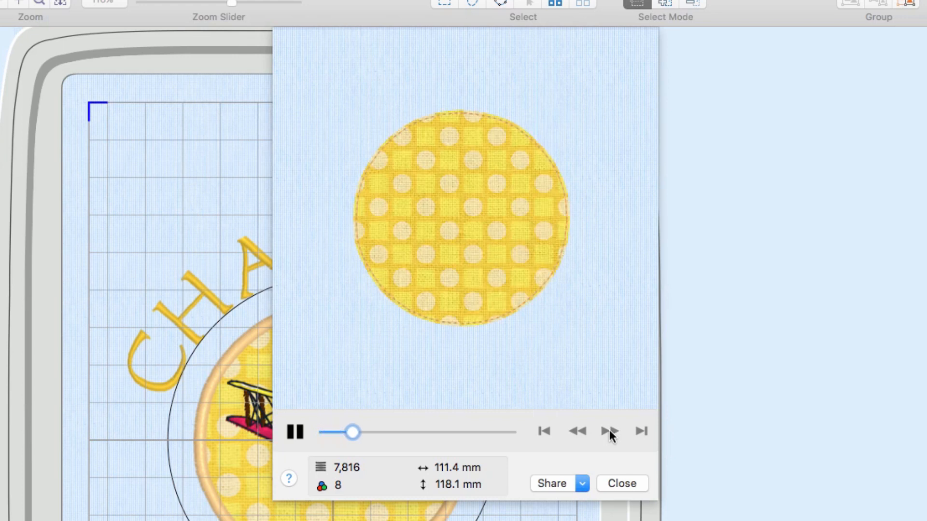